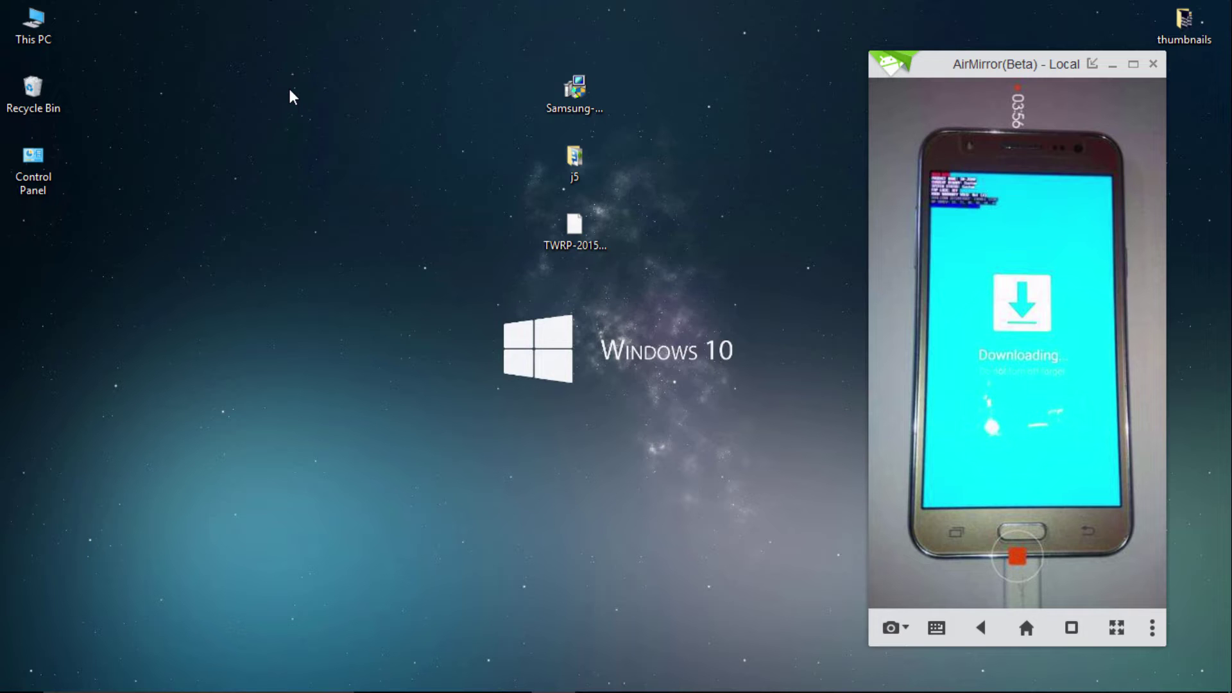
Step: Launch Odin3-v3.10.6 from the j5 desktop folder so it detects the phone on COM3
click(573, 169)
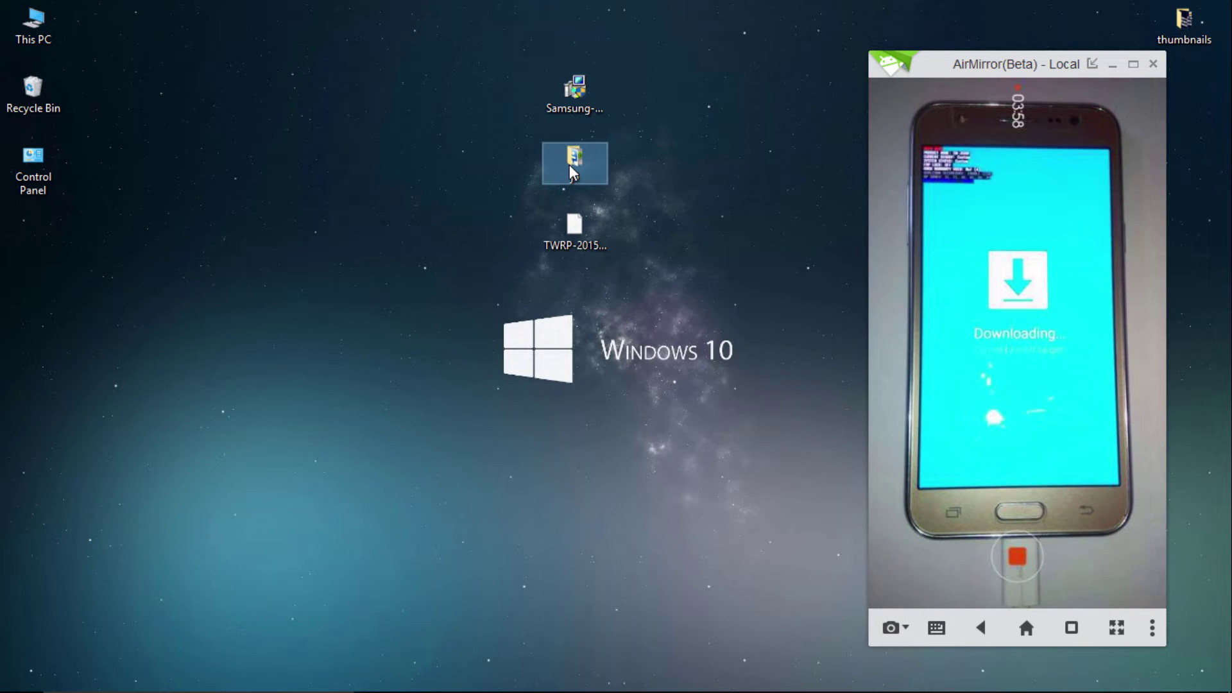
double_click(573, 172)
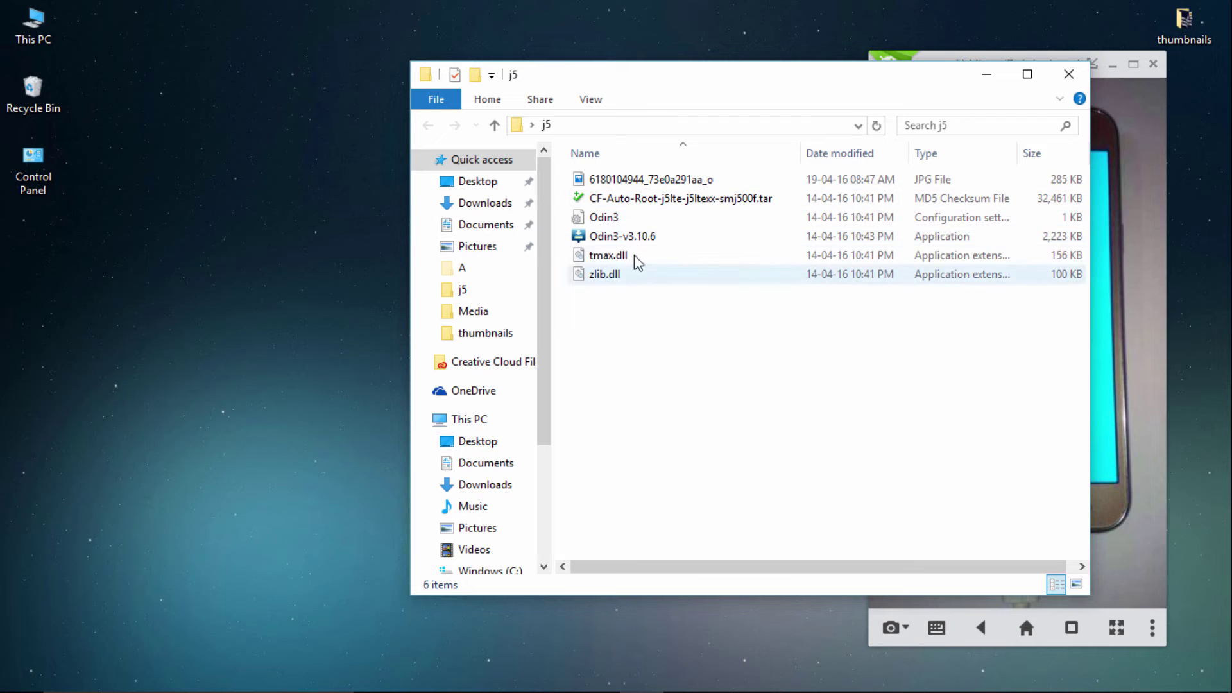
click(631, 240)
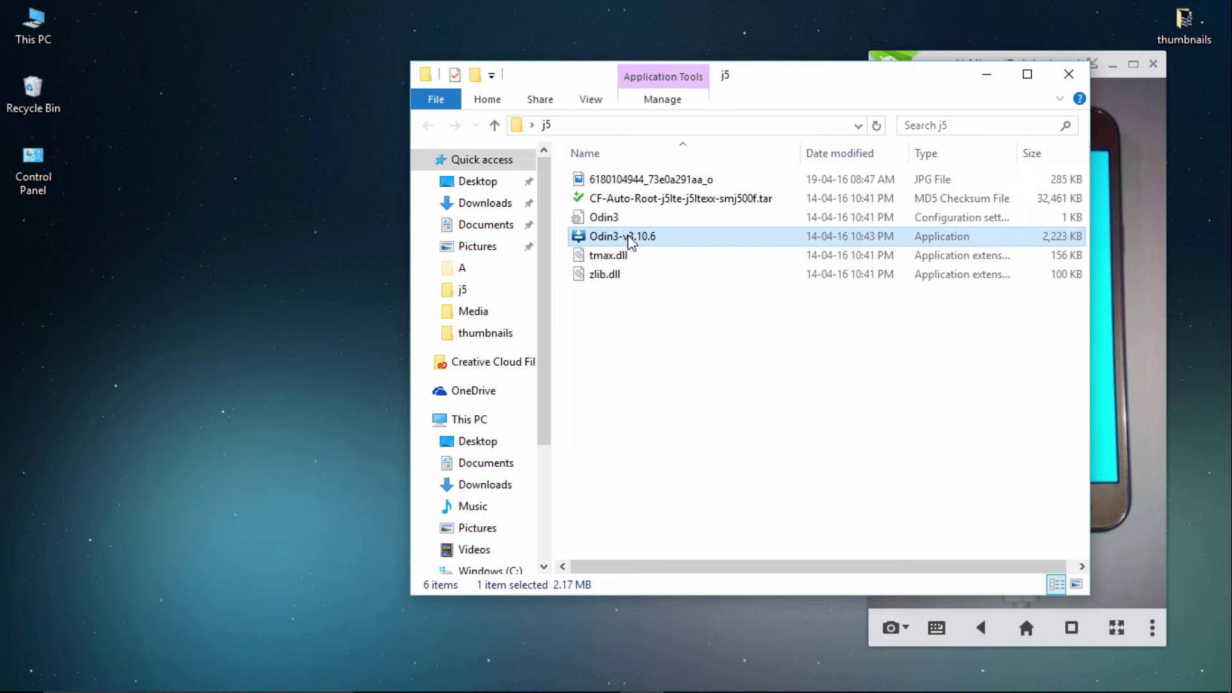
double_click(631, 240)
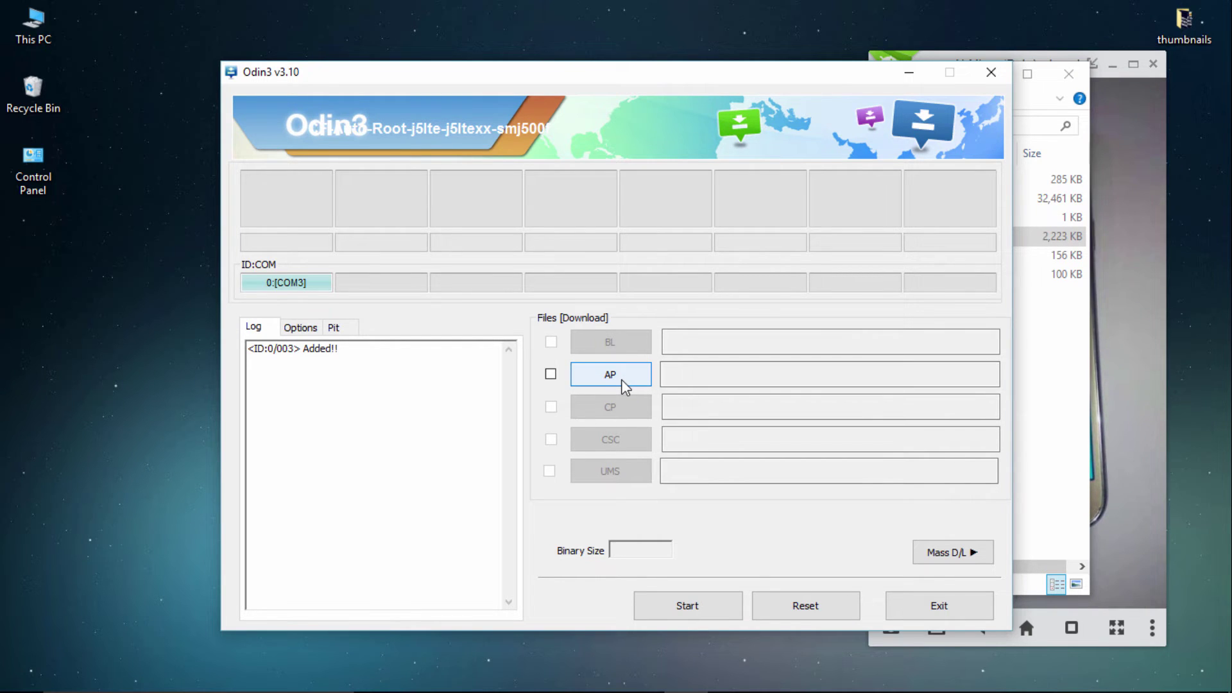
Step: Load TWRP-20150710-UNOFFICIAL-J5lte.tar from the Desktop into the AP slot and start the flash
click(619, 383)
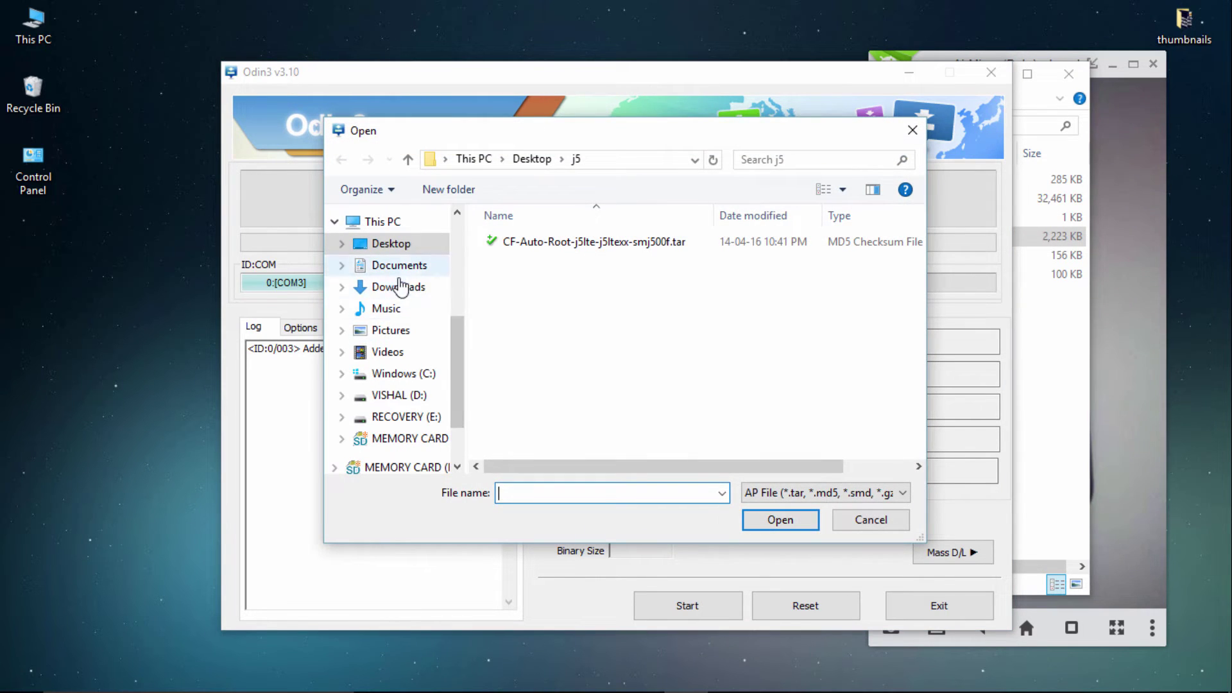
click(386, 244)
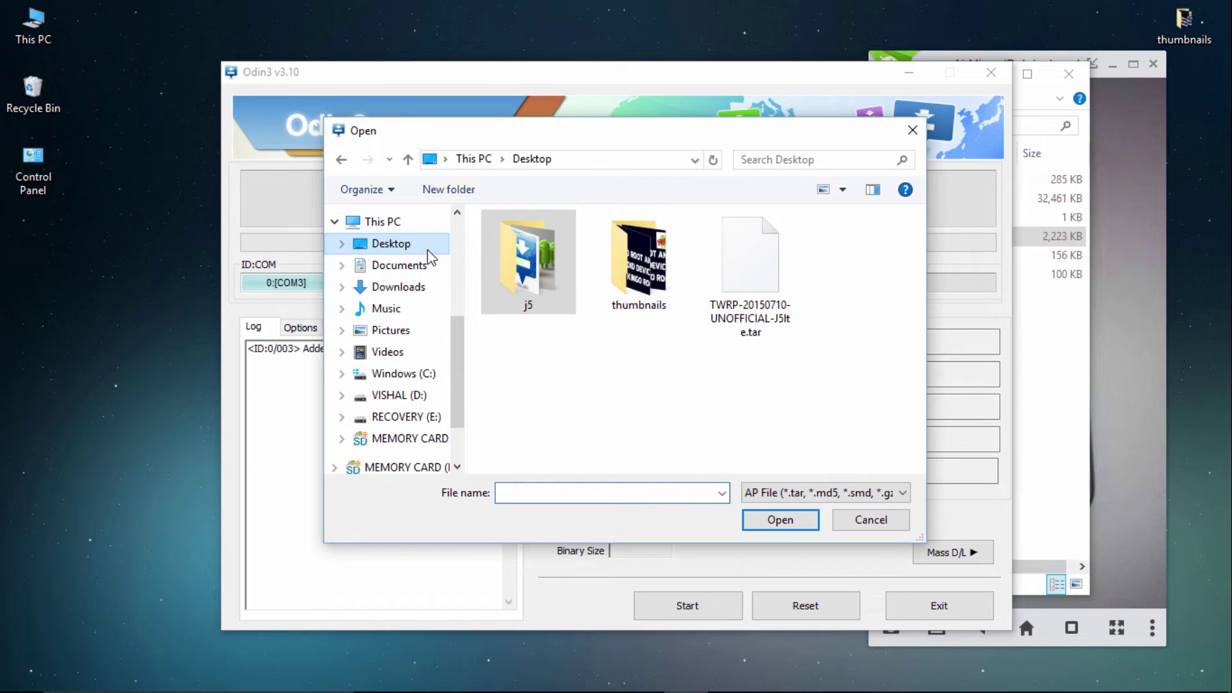
click(734, 306)
click(785, 519)
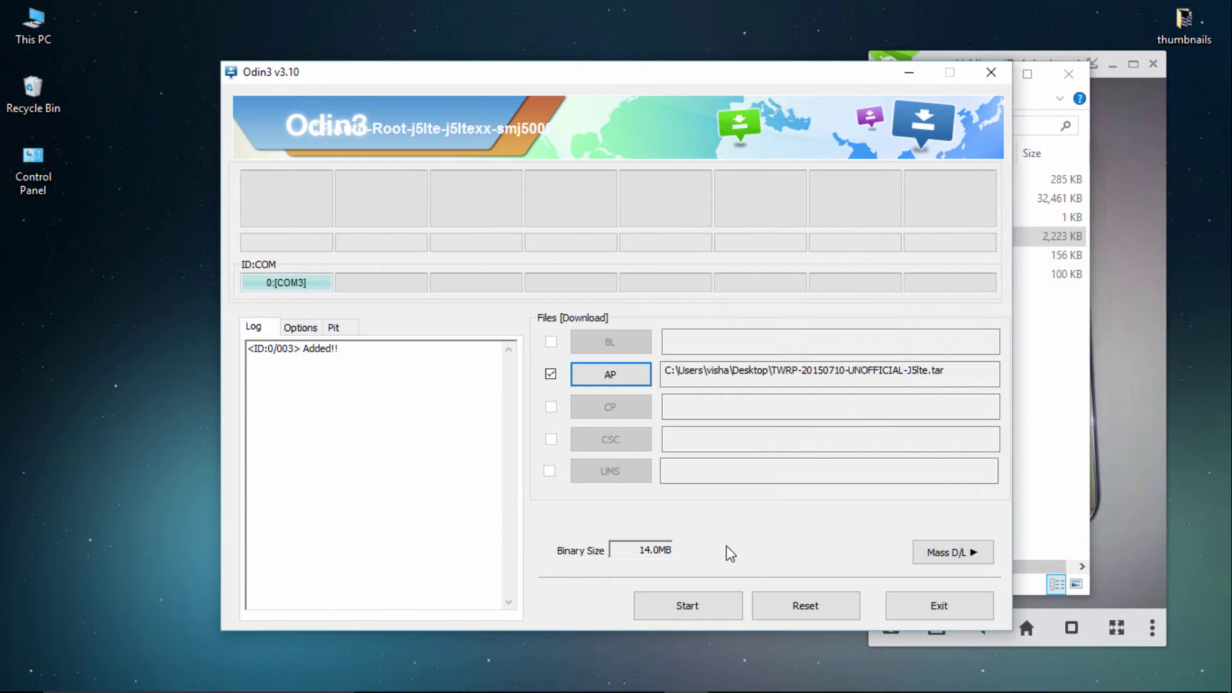
click(702, 608)
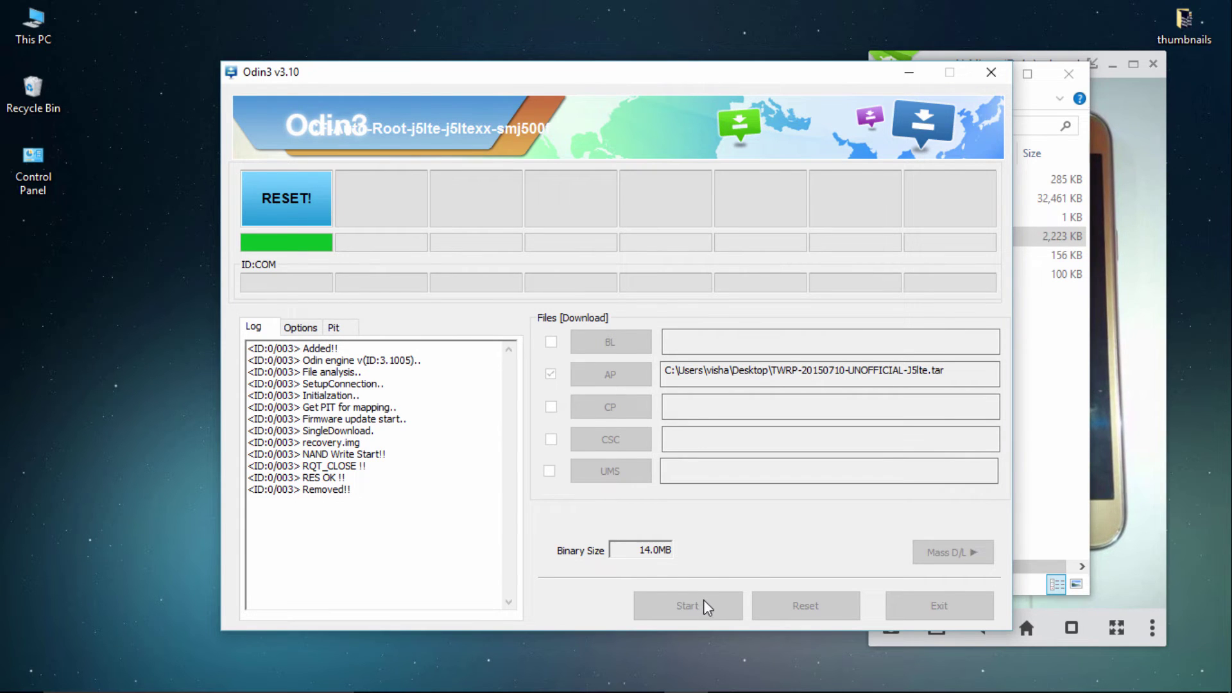
Step: Arrange the Odin window left and the AirMirror phone window right, side by side
drag(643, 76, 499, 70)
click(1107, 87)
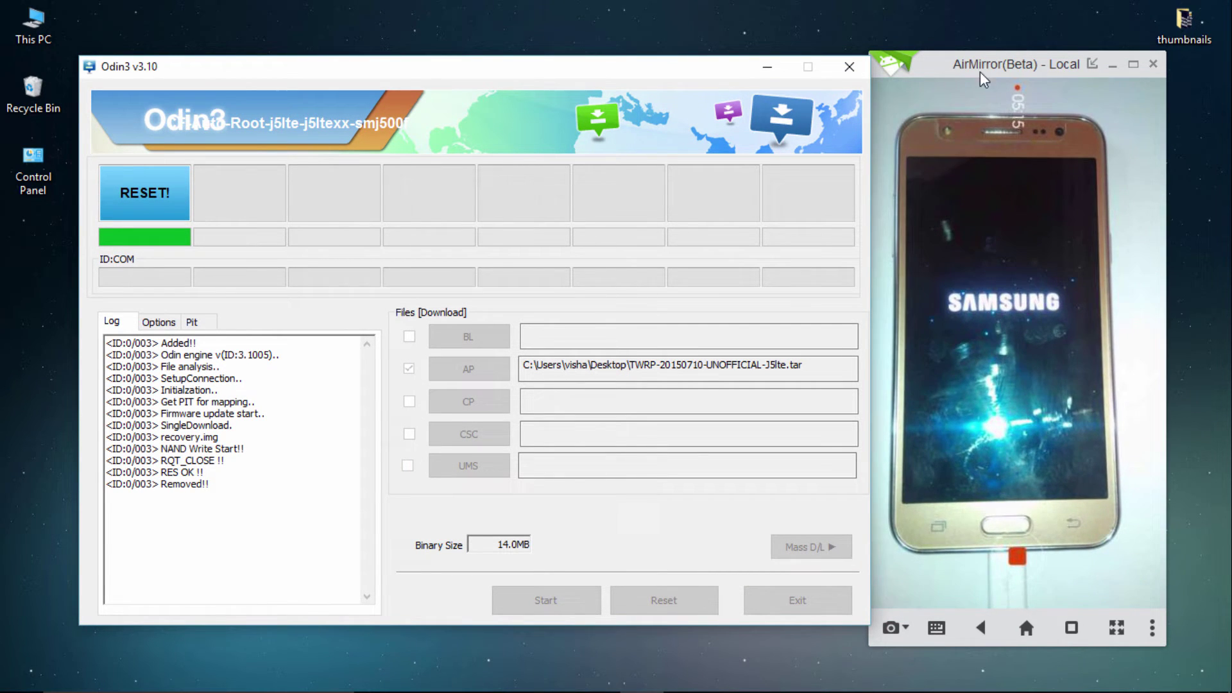
drag(982, 68, 1004, 70)
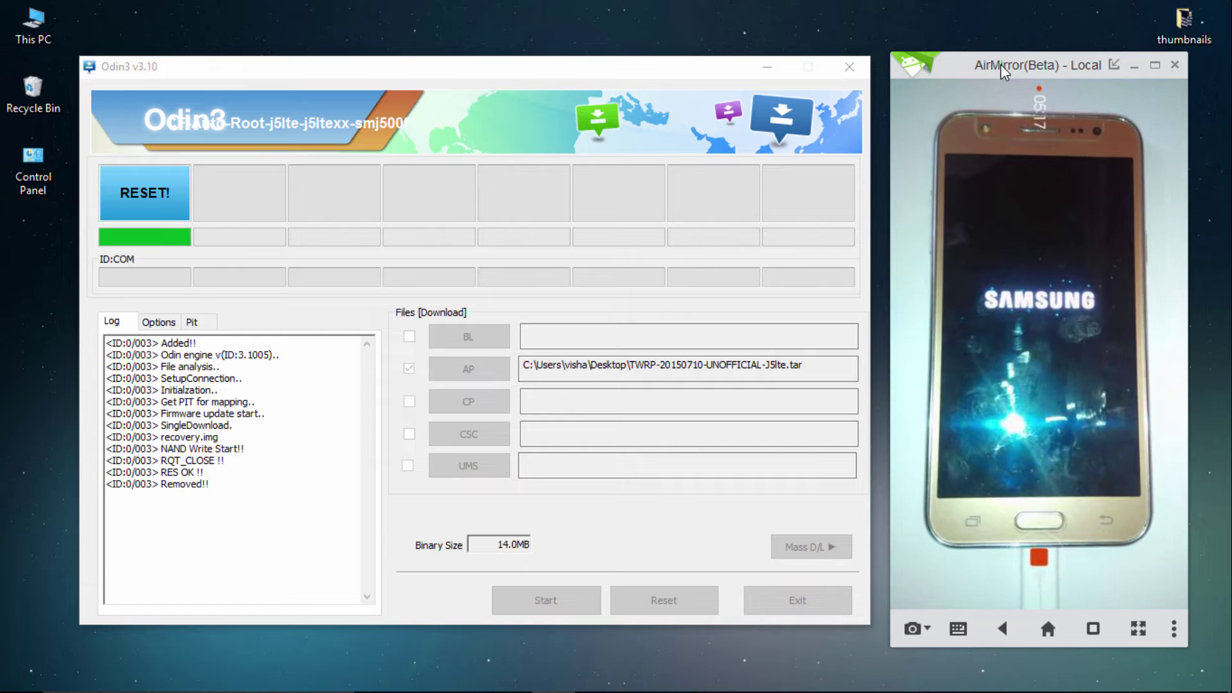